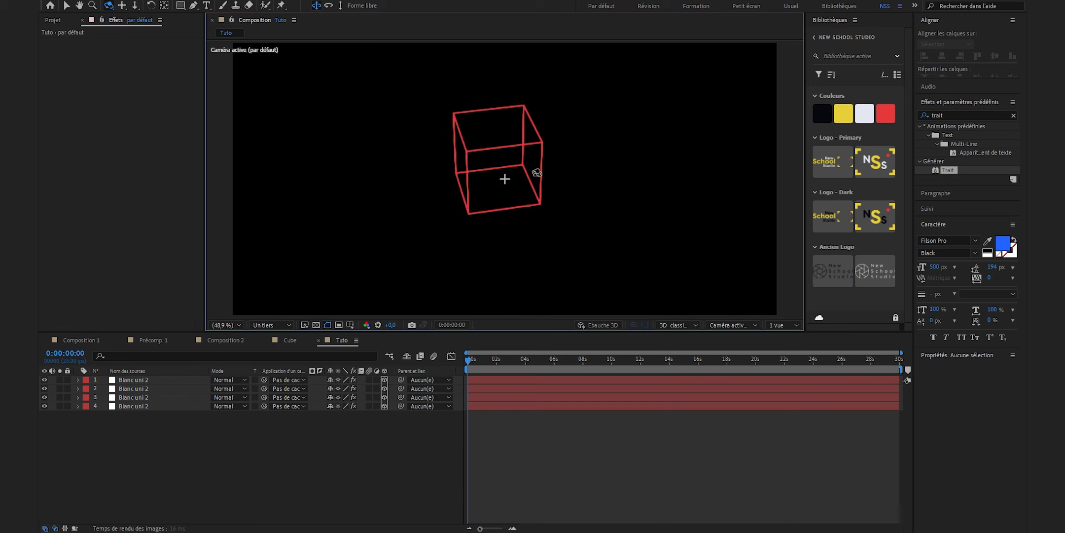
# Step: Precompose the four Blanc uni 2 layers into a new composition named "Cube creux", transferring all attributes
pyautogui.press('v')
pyautogui.click(126, 406)
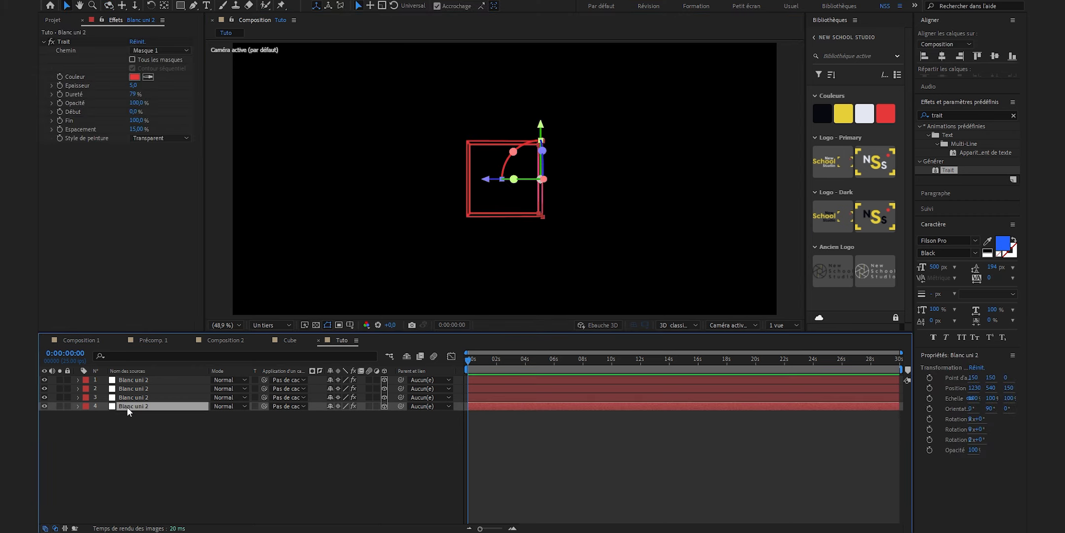
pyautogui.keyDown('shift'); pyautogui.click(145, 379); pyautogui.keyUp('shift')
pyautogui.rightClick(144, 379)
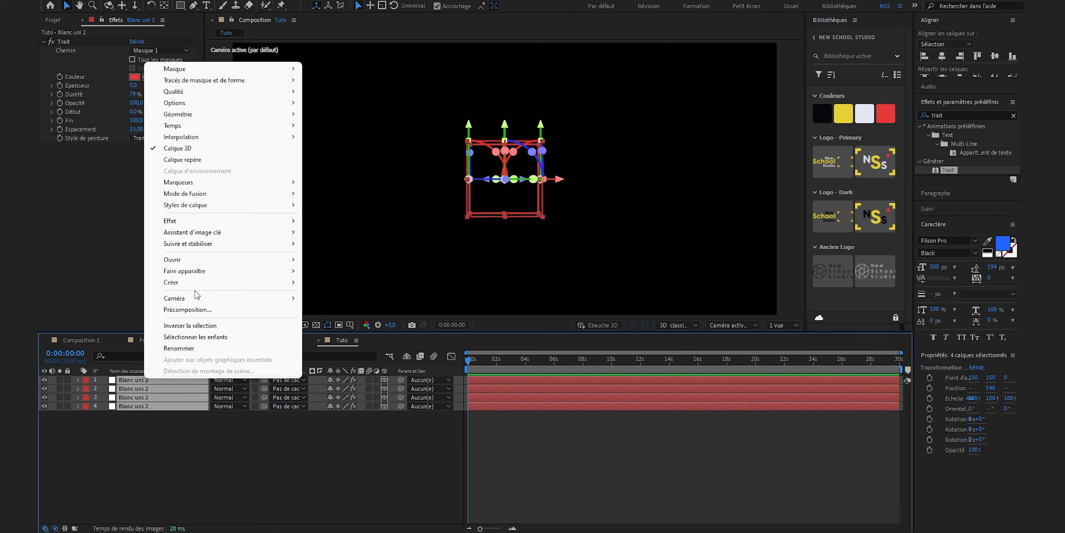
pyautogui.click(197, 310)
pyautogui.write('Cube creux')
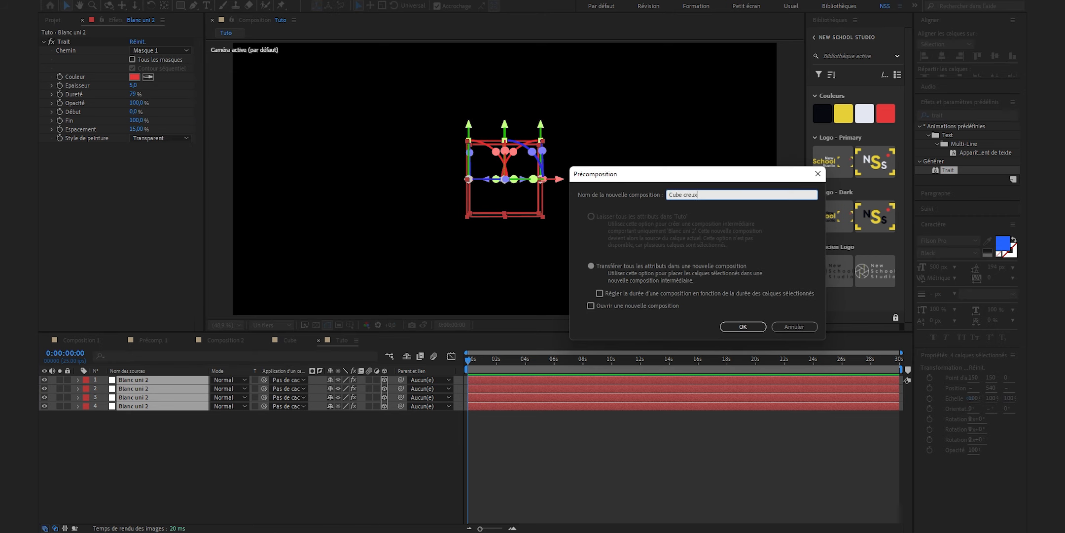
pyautogui.click(743, 326)
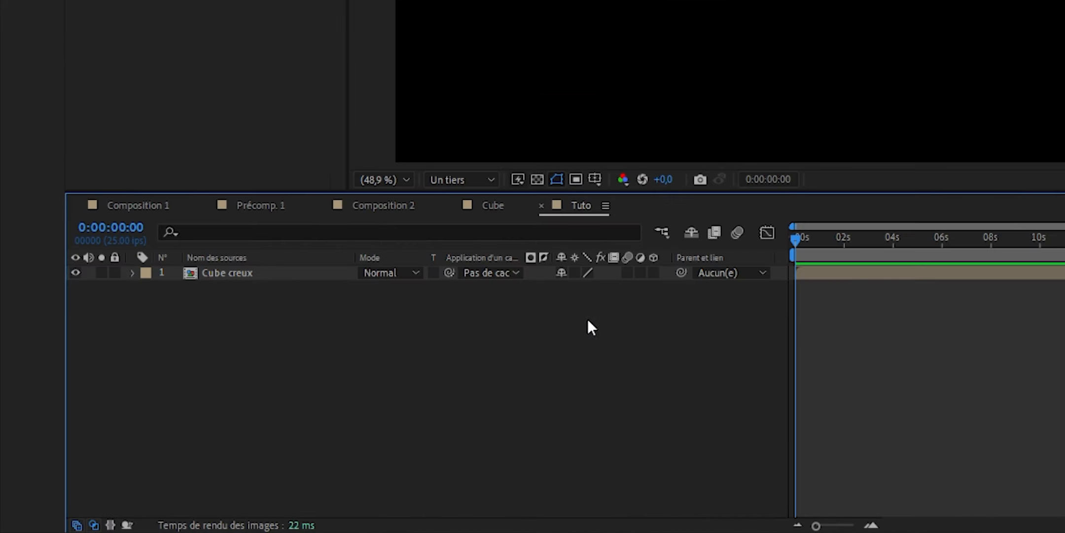
# Step: Make the Cube creux layer 3D and collapse its transformations, toggling the collapse off and on to compare the cube's depth
pyautogui.click(653, 272)
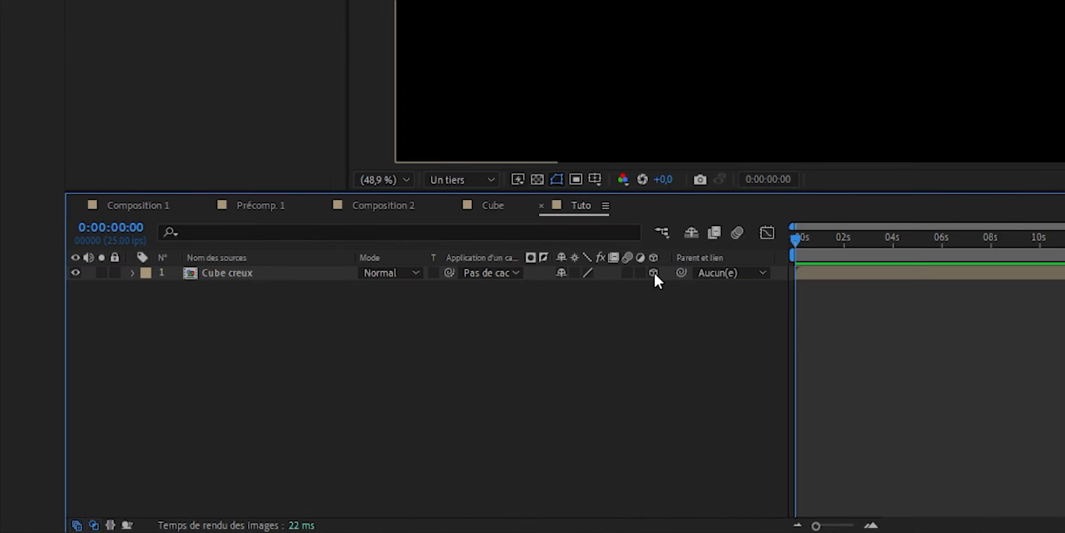
pyautogui.click(575, 273)
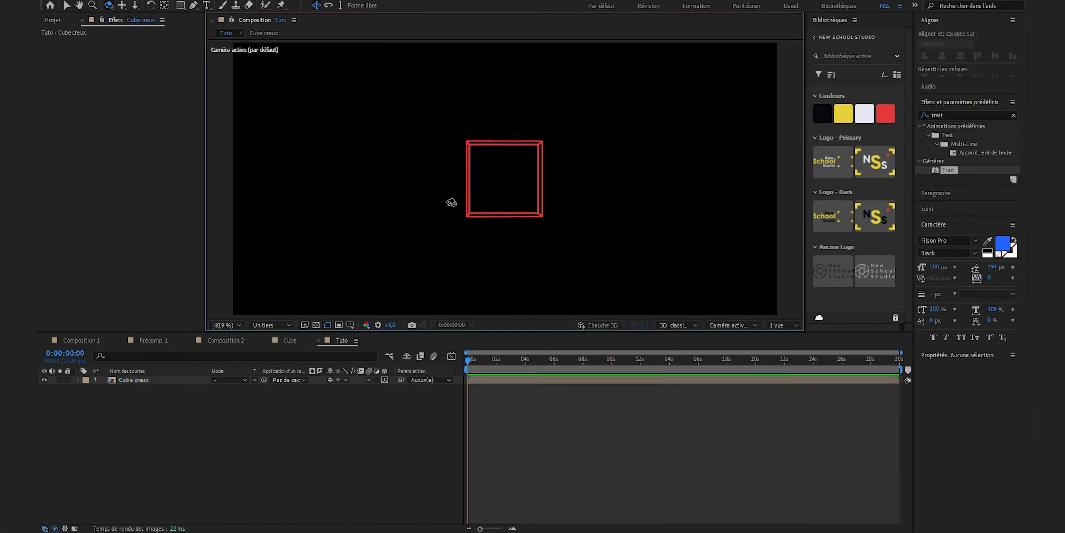
pyautogui.moveTo(452, 202); pyautogui.dragTo(481, 226)
pyautogui.click(340, 380)
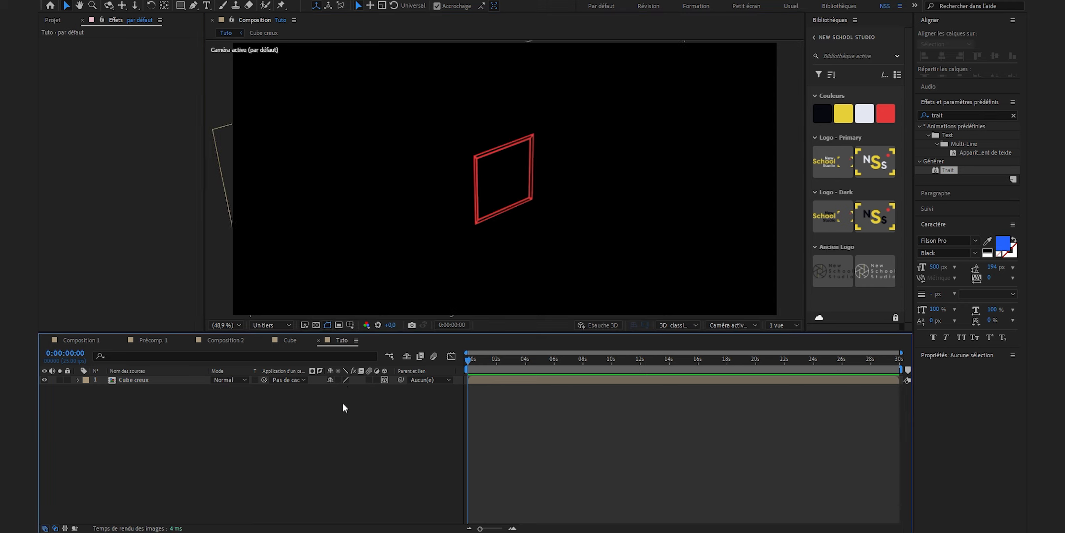
pyautogui.click(337, 380)
pyautogui.click(338, 380)
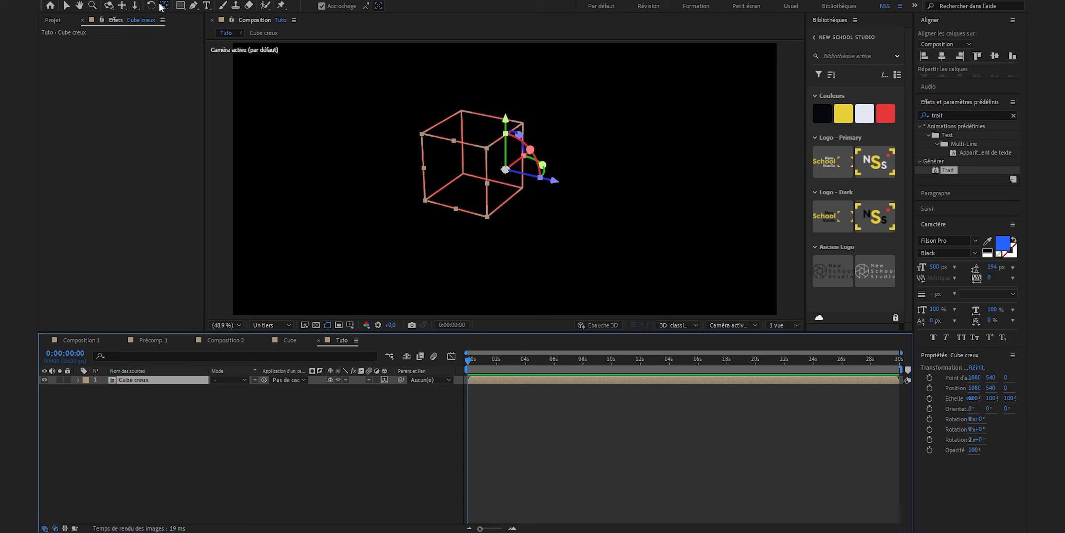
# Step: Move the Cube creux anchor point to the cube's centre at a depth of 150, and reveal the rotation properties to test the pivot
pyautogui.moveTo(505, 170); pyautogui.dragTo(473, 161)
pyautogui.hotkey('ctrl', 'z')
pyautogui.press('r')
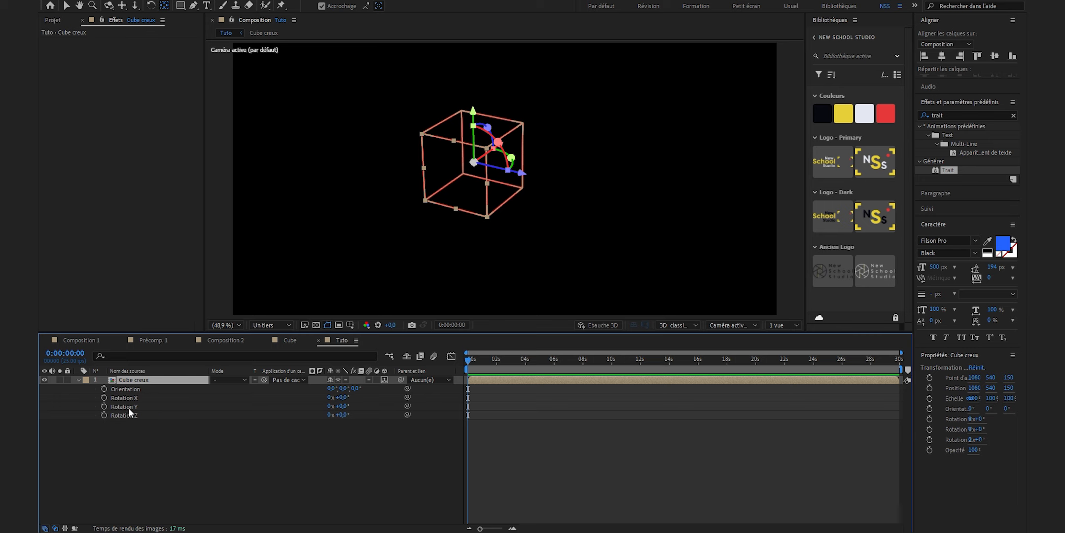
pyautogui.moveTo(344, 399); pyautogui.dragTo(361, 416)
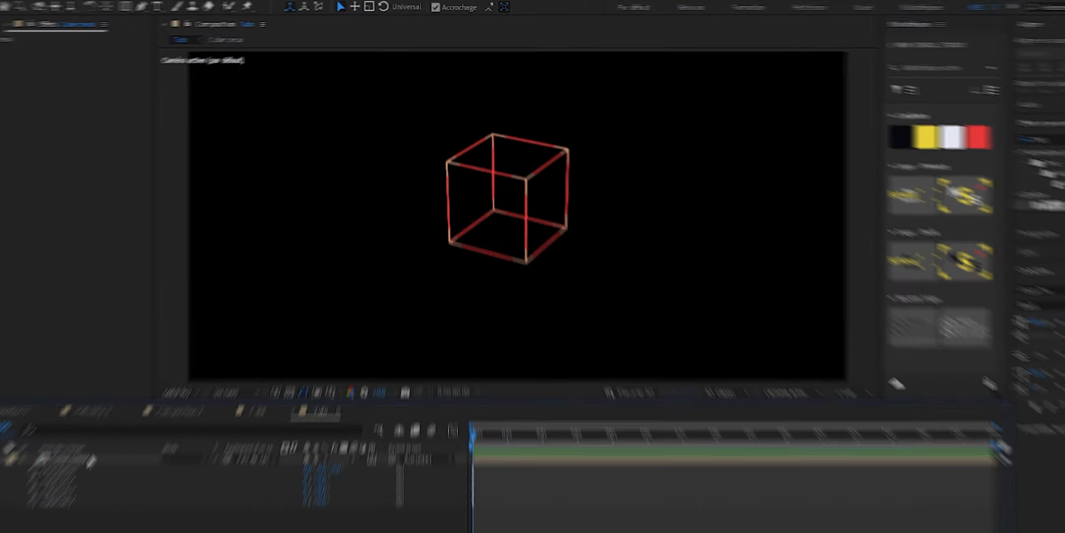
# Step: Try enlarging the hollow cube in the viewer using the handles around its front face
pyautogui.click(151, 380)
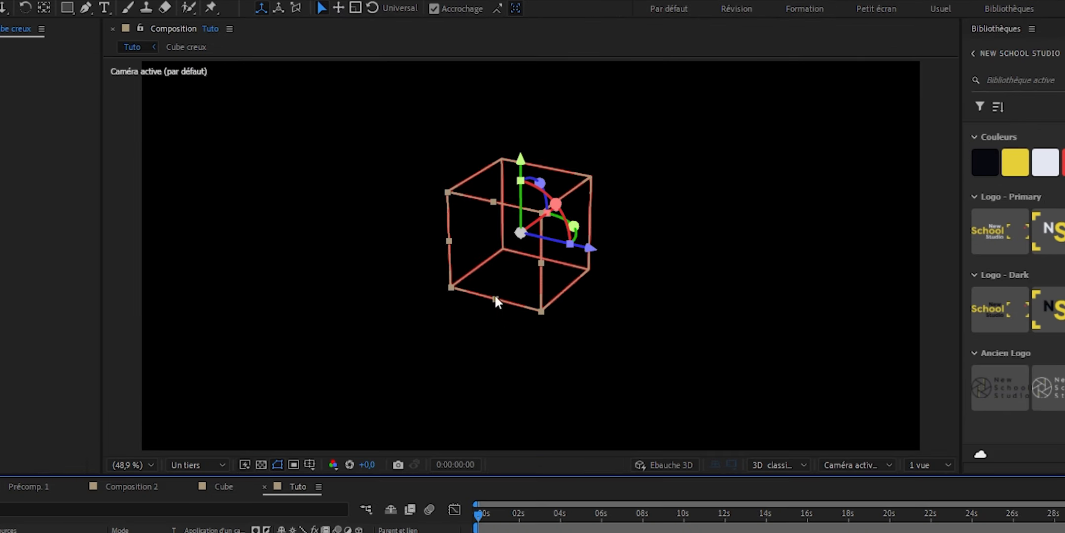
pyautogui.moveTo(542, 260); pyautogui.dragTo(657, 284)
pyautogui.moveTo(499, 297); pyautogui.dragTo(497, 353)
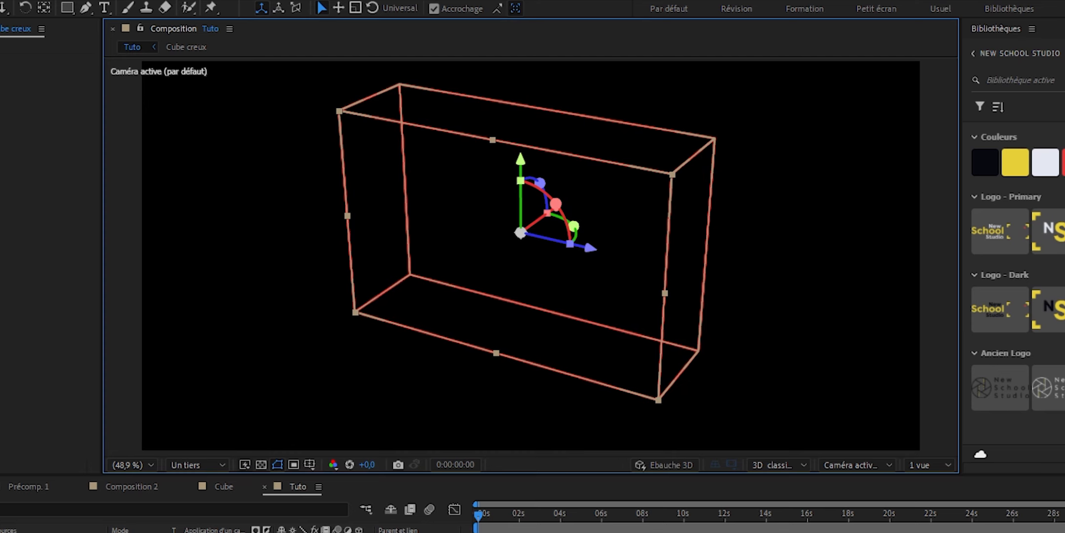
pyautogui.click(282, 62)
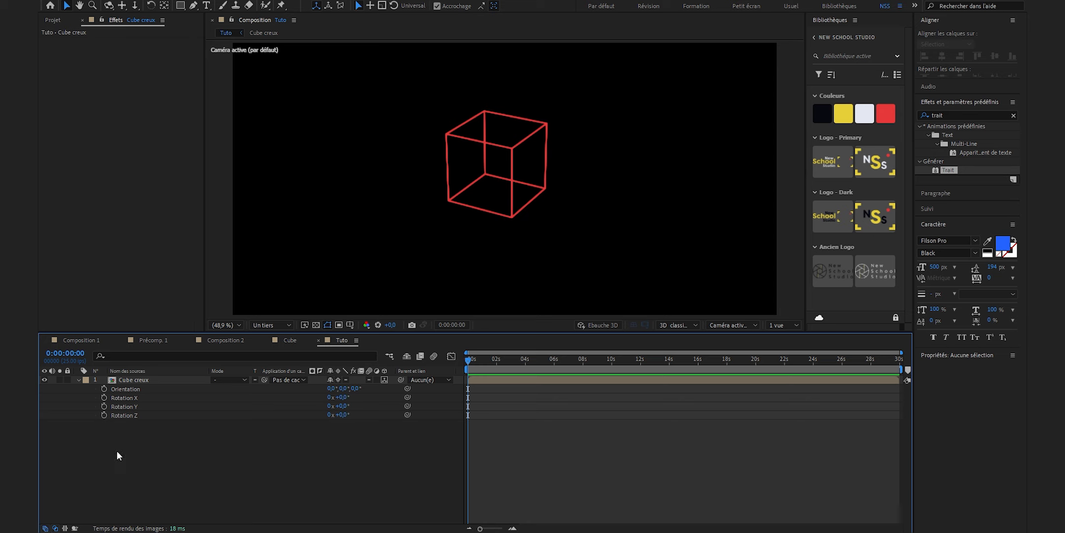
# Step: Add the expression time*10 to Rotation X of Cube creux and preview the spin
pyautogui.keyDown('alt'); pyautogui.click(104, 397); pyautogui.keyUp('alt')
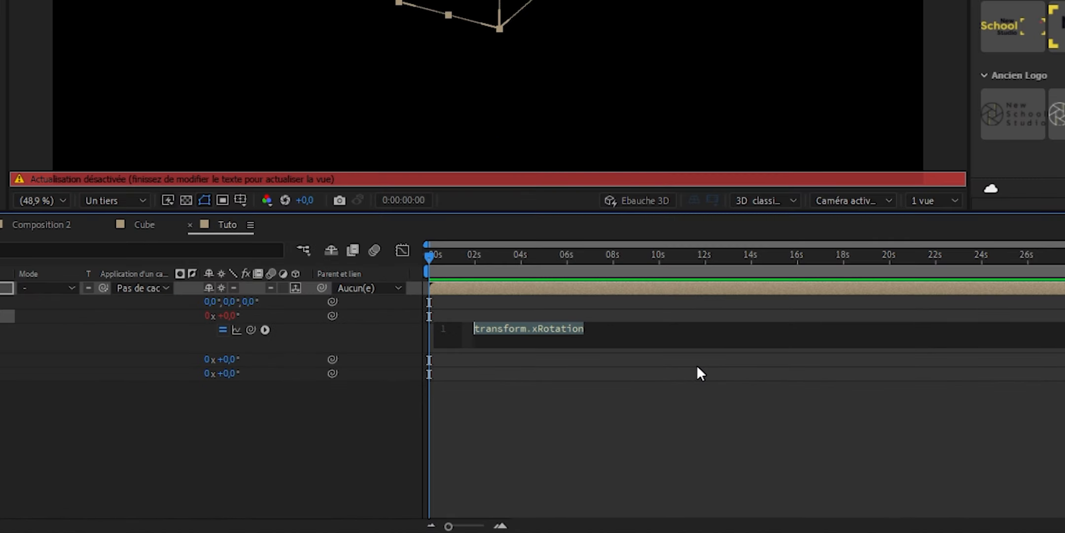
pyautogui.write('time*10')
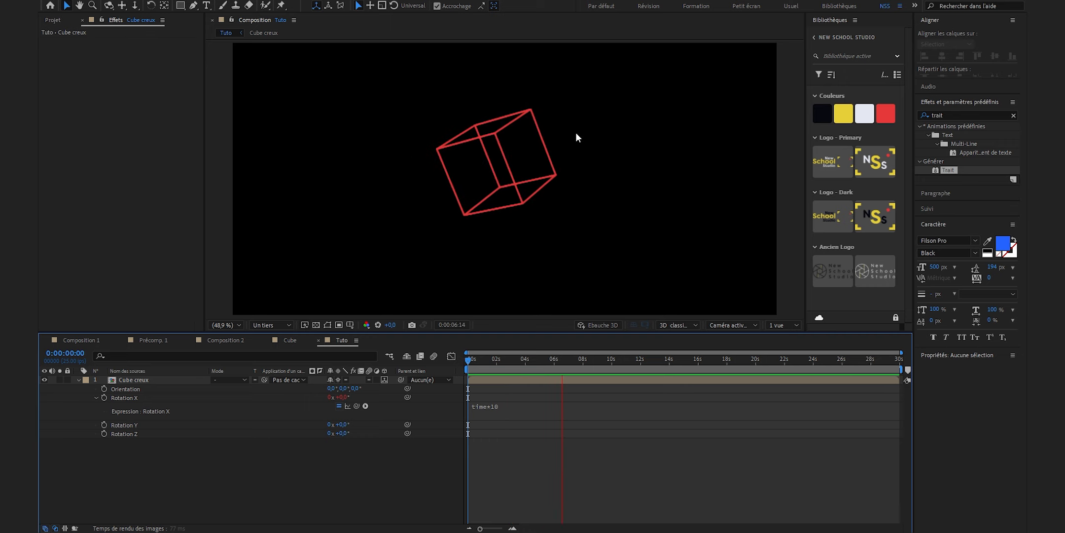
pyautogui.press('space')
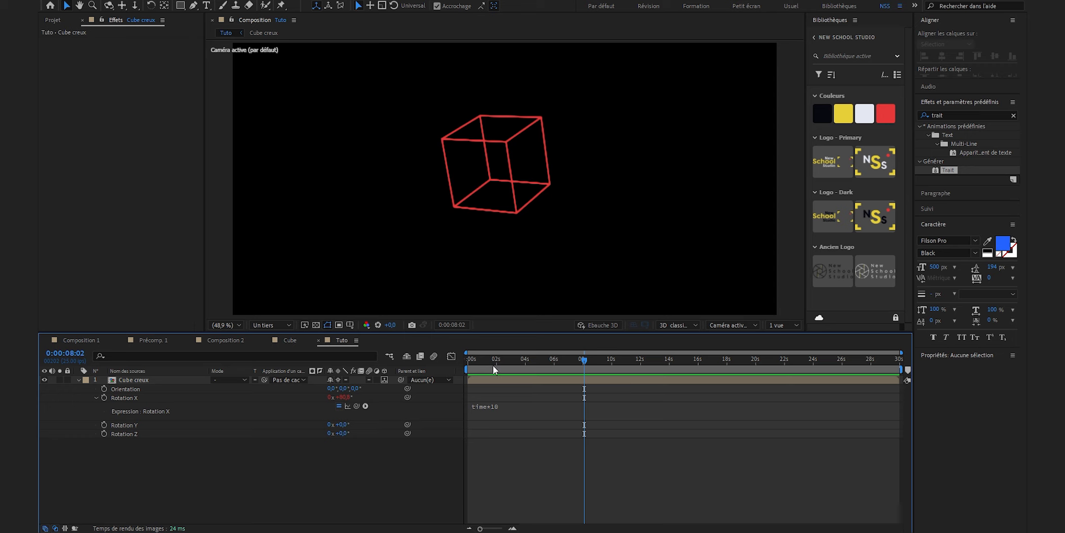
# Step: Add the expressions time*7 to Rotation Y and time*15 to Rotation Z of Cube creux, and play the animation
pyautogui.keyDown('alt'); pyautogui.click(102, 425); pyautogui.keyUp('alt')
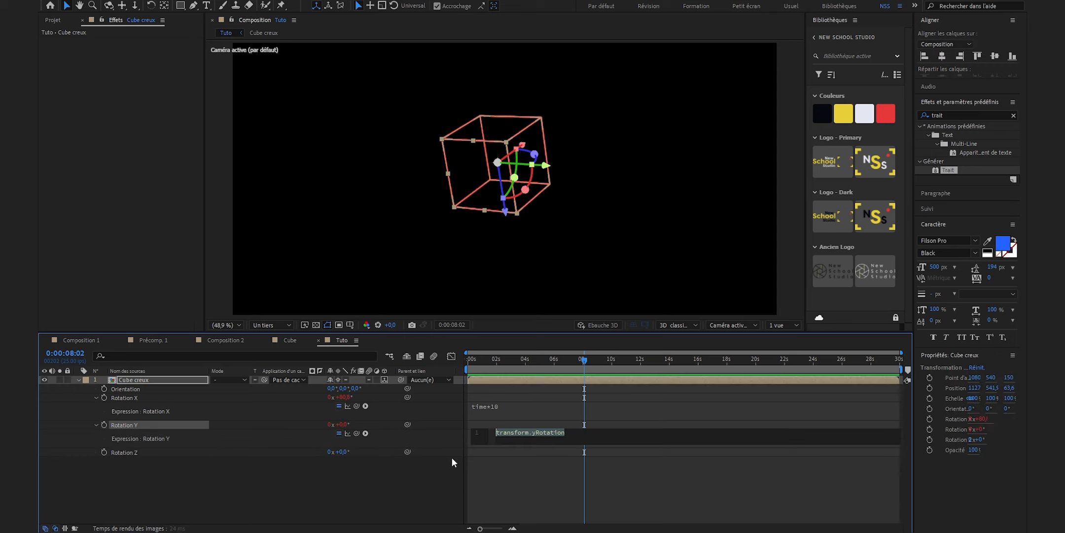
pyautogui.write('time*')
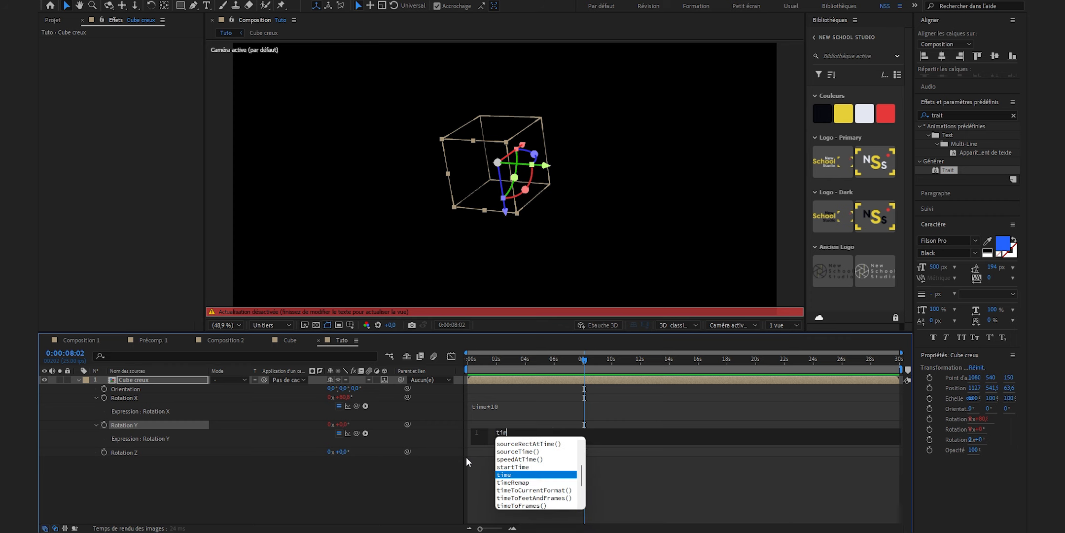
pyautogui.write('7')
pyautogui.keyDown('alt'); pyautogui.click(104, 452); pyautogui.keyUp('alt')
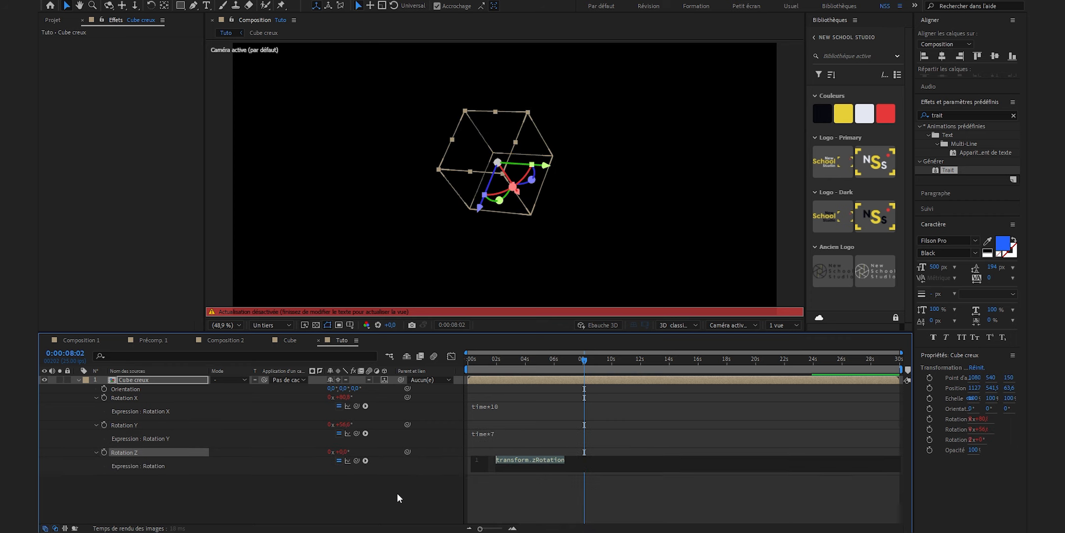
pyautogui.write('time*15')
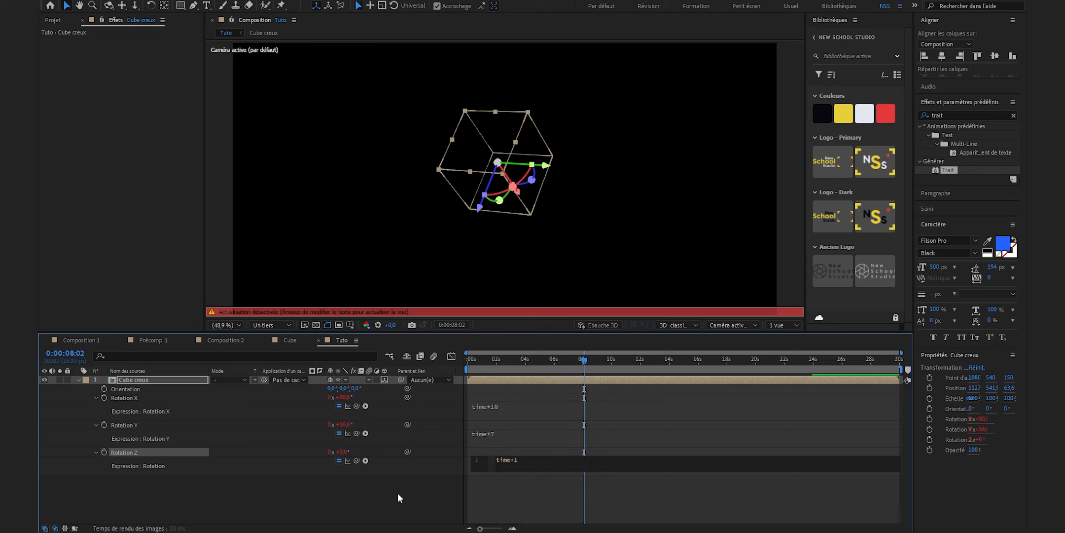
pyautogui.click(398, 492)
pyautogui.press('space')
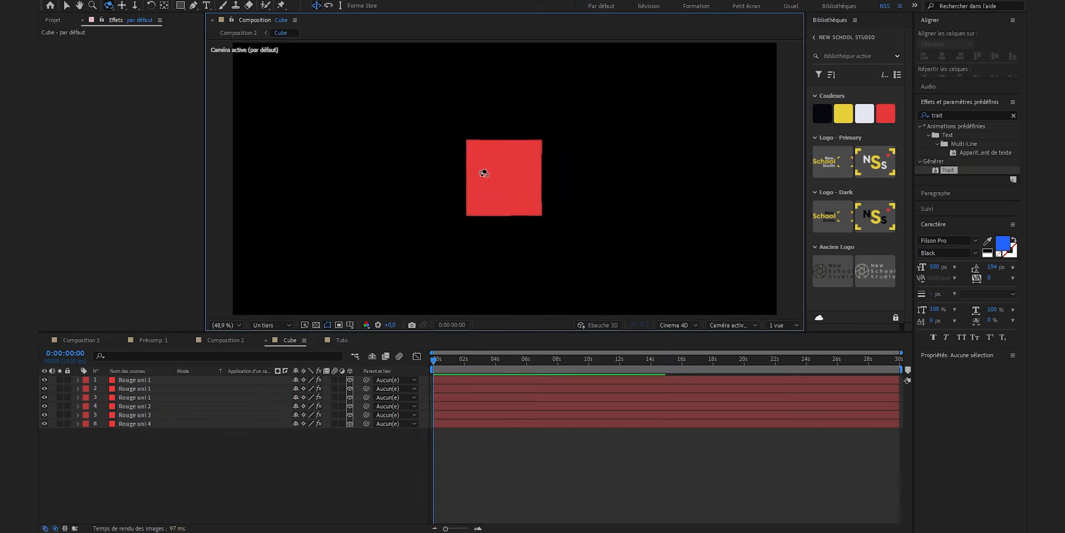
# Step: Orbit around the solid red cube in the Cube composition to examine its faces and interior
pyautogui.moveTo(483, 171); pyautogui.dragTo(516, 191)
pyautogui.press('v')
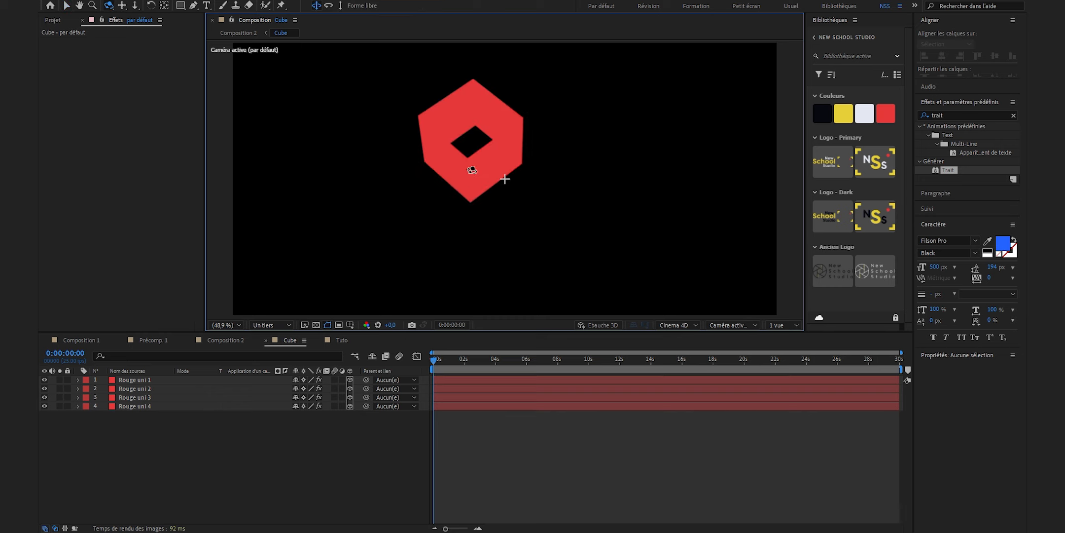
pyautogui.moveTo(471, 169)
pyautogui.mouseDown()
pyautogui.moveTo(489, 174)
pyautogui.moveTo(486, 185)
pyautogui.moveTo(471, 191)
pyautogui.moveTo(457, 177)
pyautogui.mouseUp()
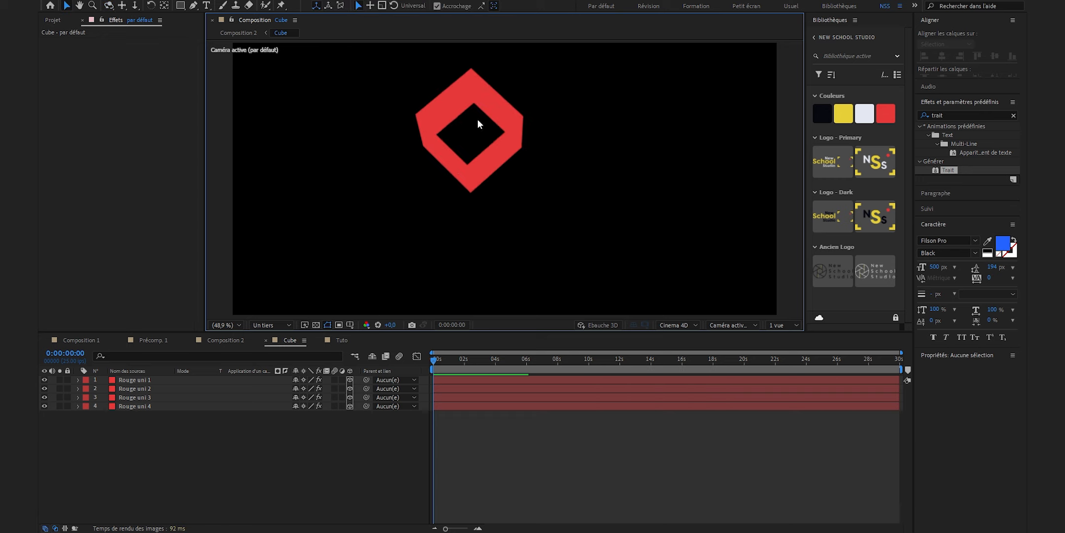
# Step: Review the 3D renderer choices in the Cube composition's settings
pyautogui.hotkey('ctrl', 'k')
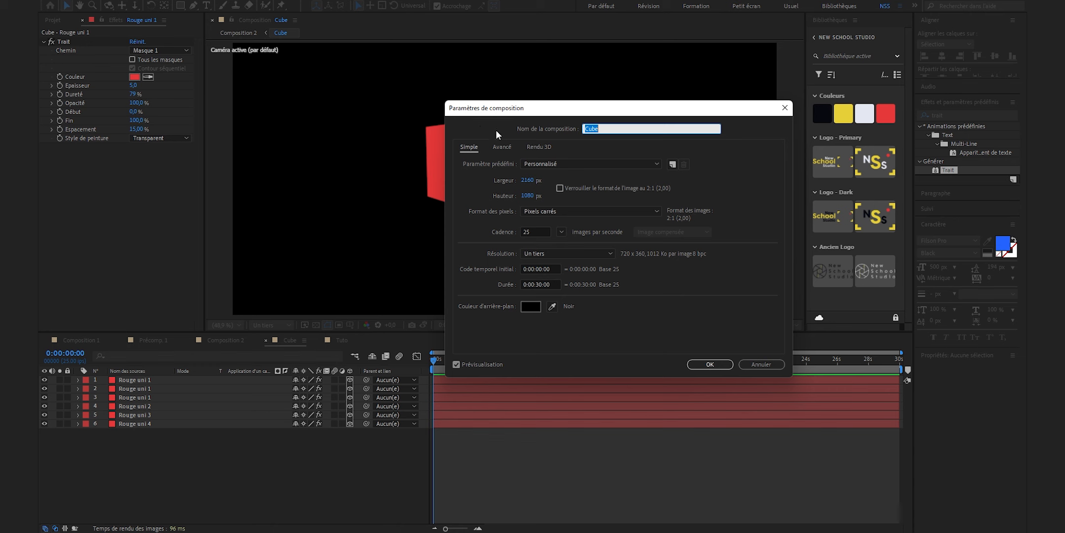
pyautogui.click(538, 147)
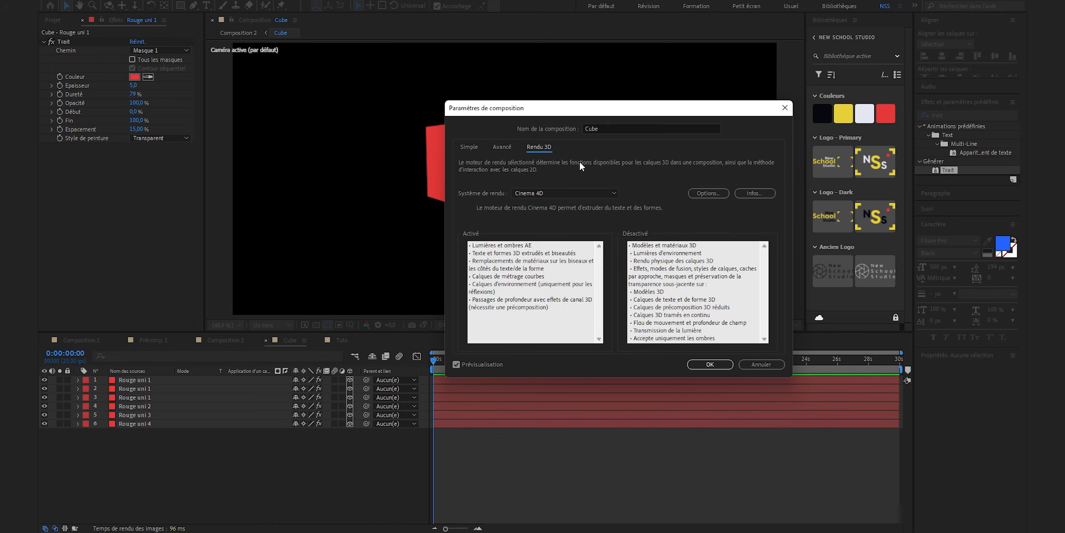
pyautogui.click(573, 191)
pyautogui.click(574, 178)
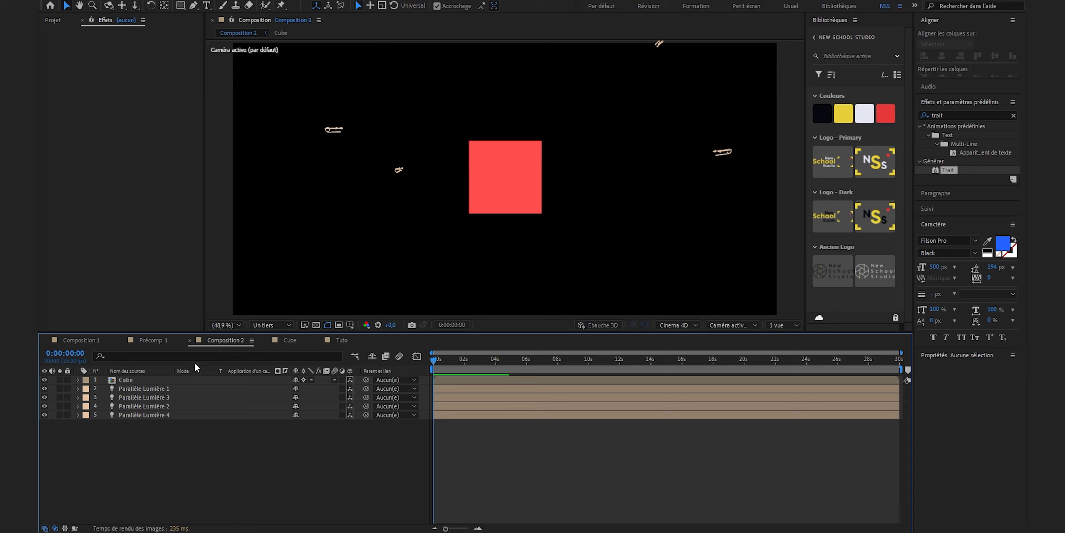
# Step: Hide the four parallel lights in Composition 2 and scrub to 0:00:16:14 to view the unlit cube
pyautogui.click(188, 379)
pyautogui.moveTo(447, 365); pyautogui.dragTo(641, 365)
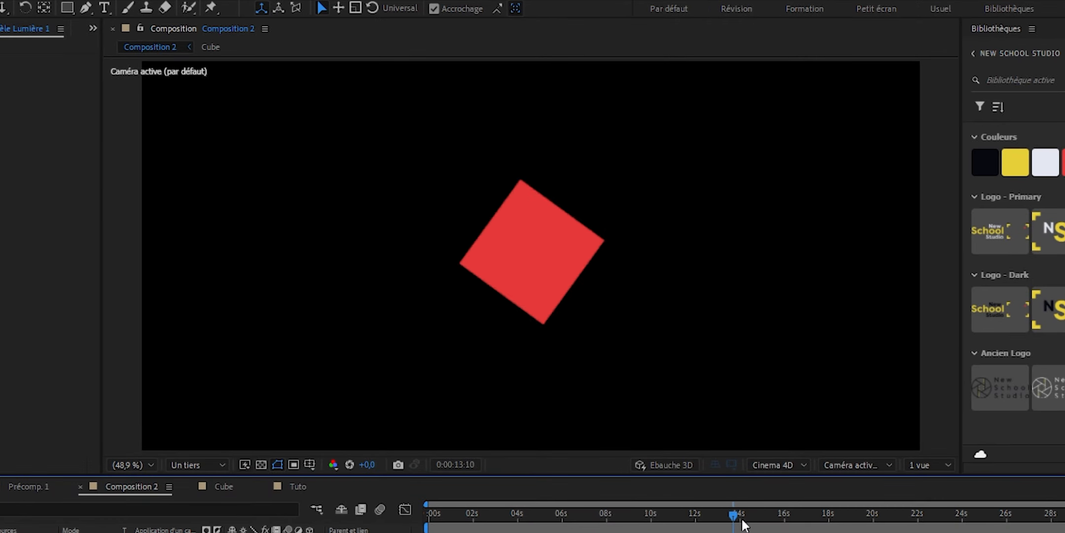
pyautogui.moveTo(743, 525); pyautogui.dragTo(803, 527)
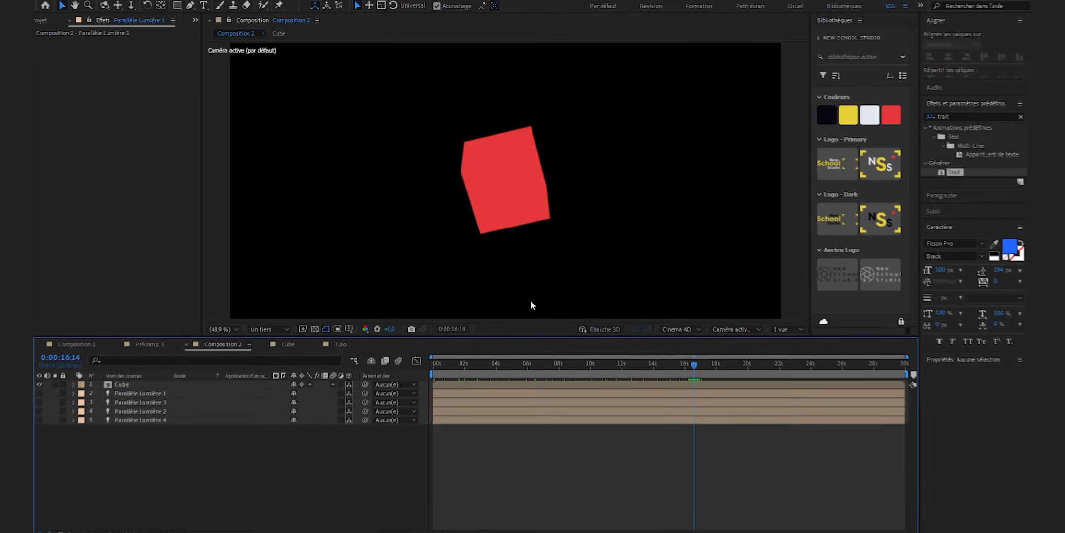
# Step: Turn the visibility of Parallèle Lumière 1 to 4 back on and preview the lit cube
pyautogui.click(133, 414)
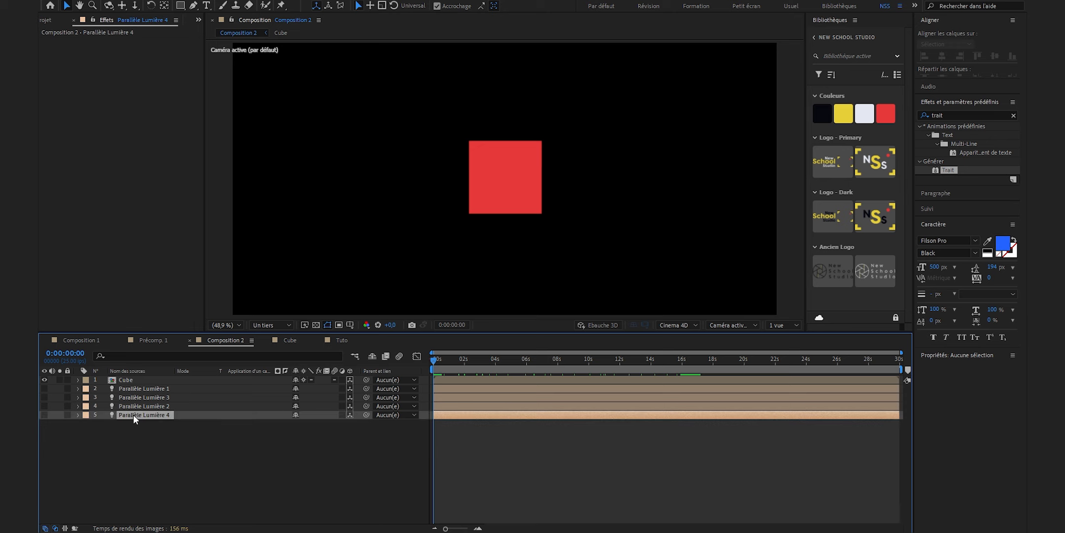
pyautogui.keyDown('shift'); pyautogui.click(144, 388); pyautogui.keyUp('shift')
pyautogui.moveTo(44, 388); pyautogui.dragTo(44, 414)
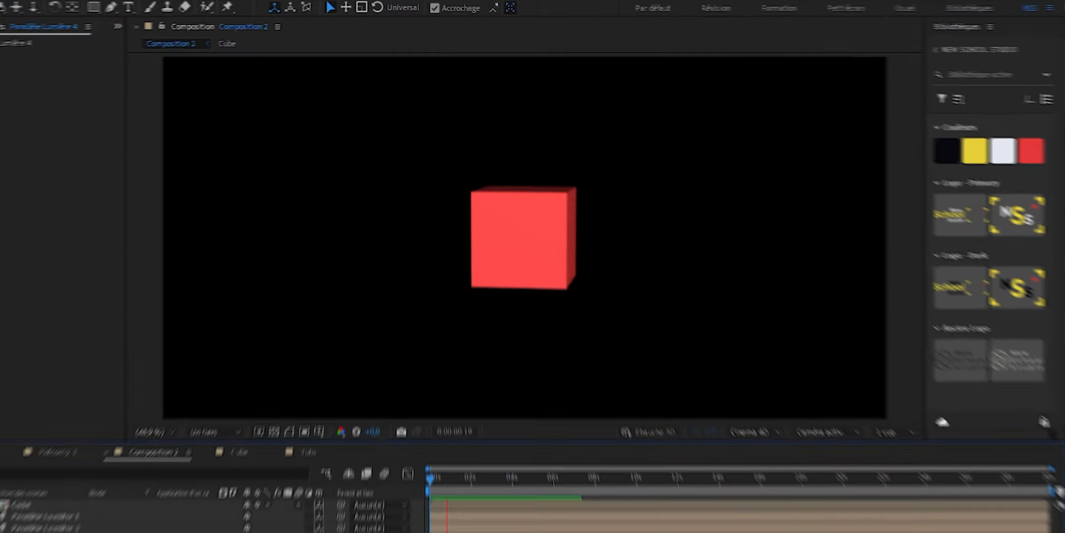